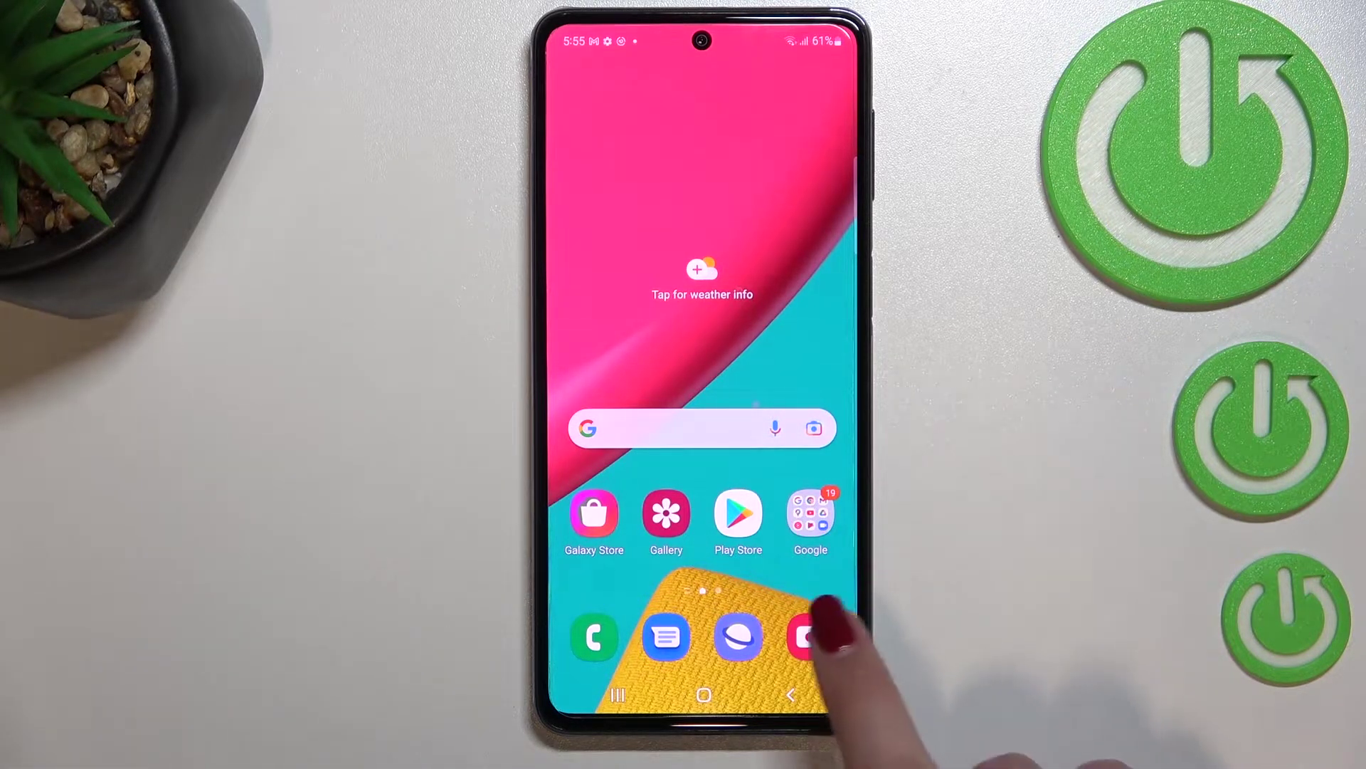
# Launch Samsung Camera from the home screen and switch it to VIDEO mode.
pyautogui.click(810, 636)
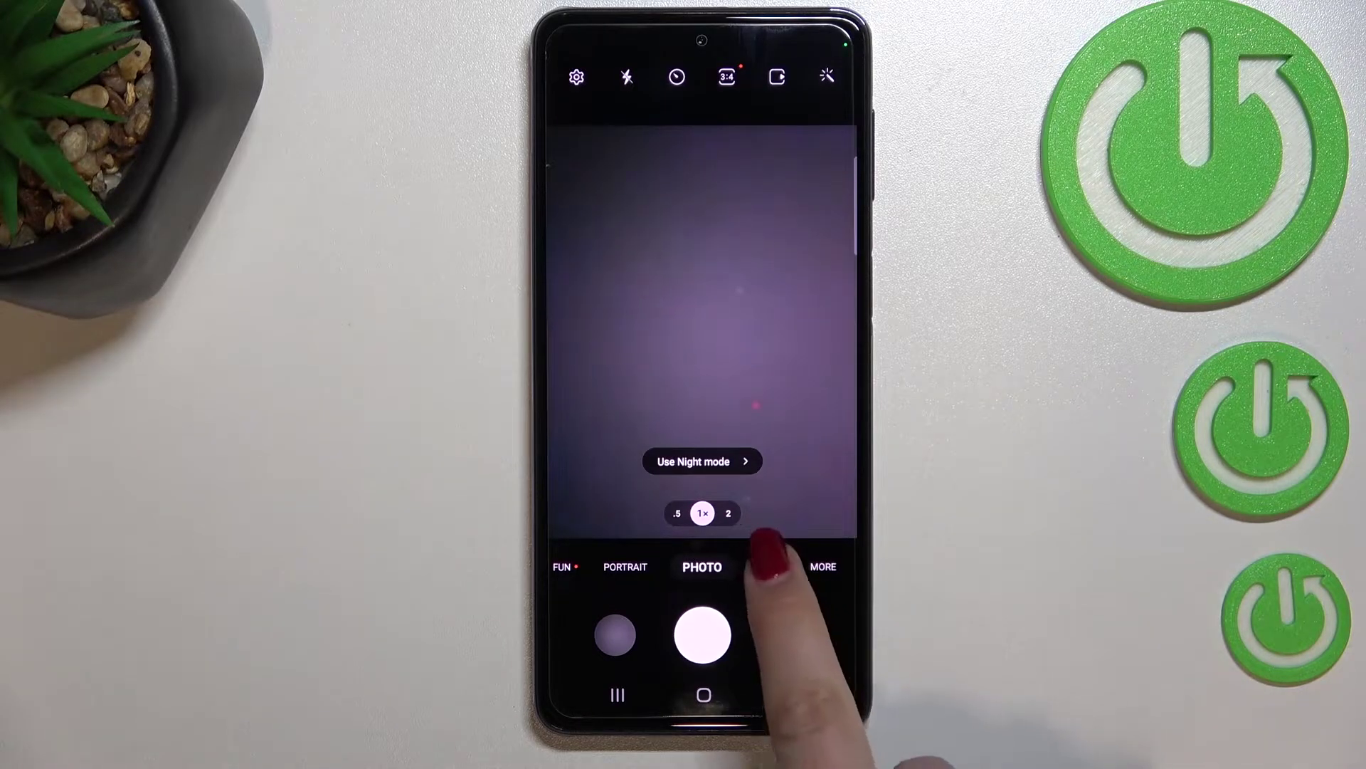
pyautogui.click(750, 538)
pyautogui.click(770, 566)
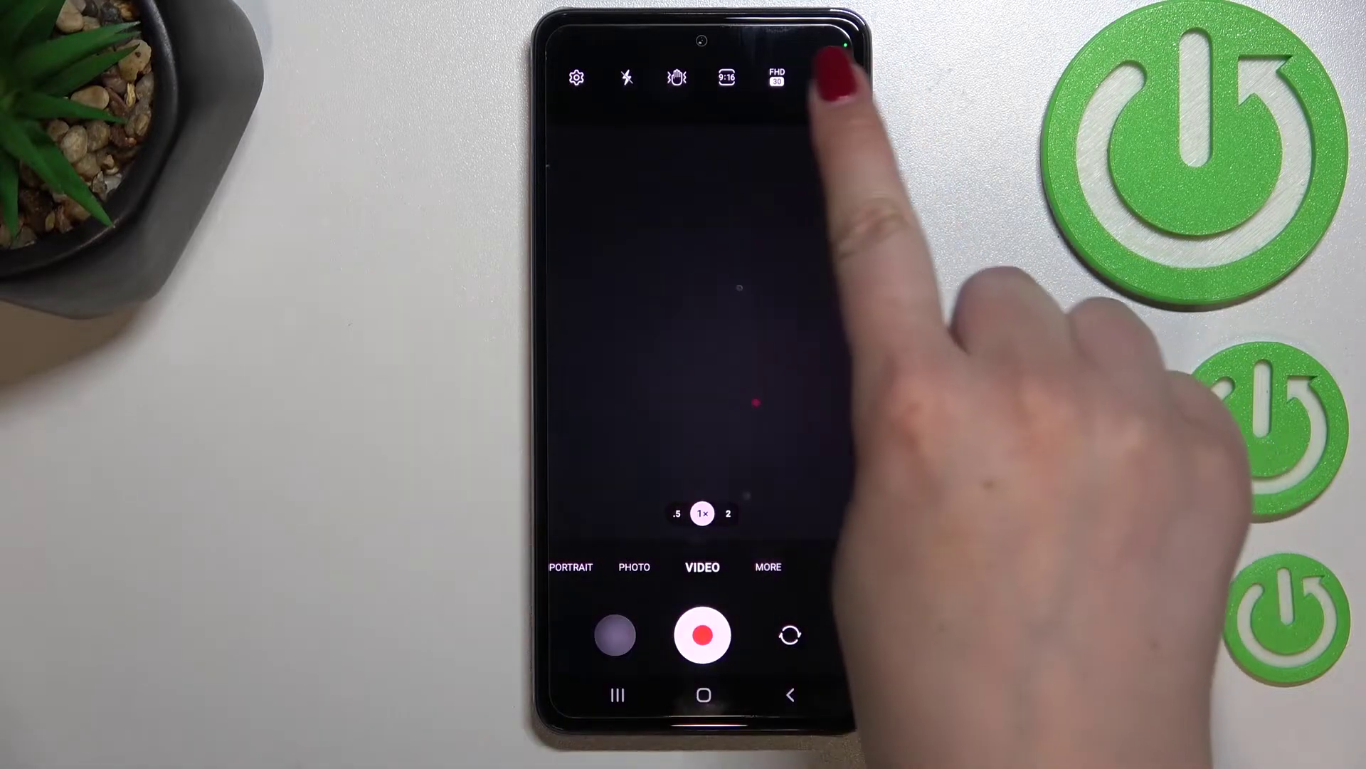
# Change the video resolution from FHD 30 to UHD 30 via the toolbar resolution menu.
pyautogui.click(777, 78)
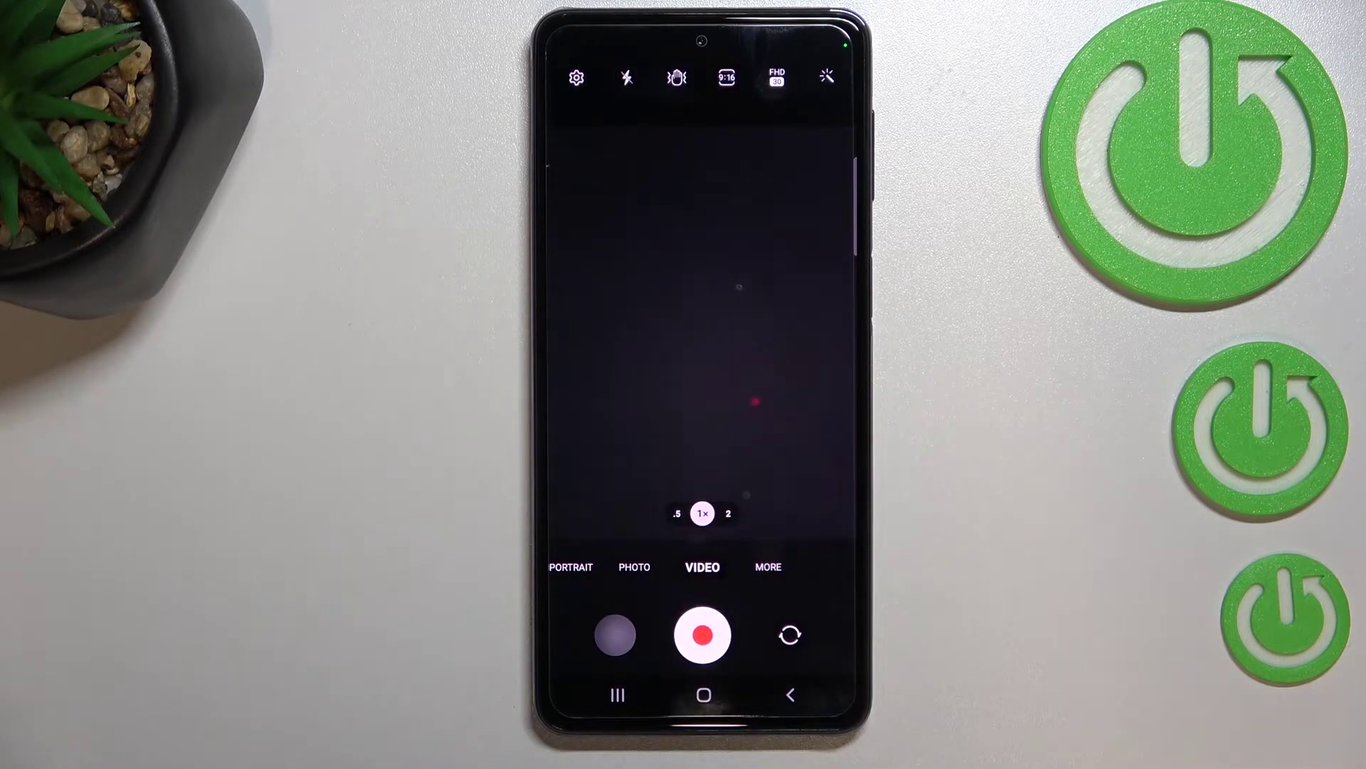
pyautogui.click(777, 77)
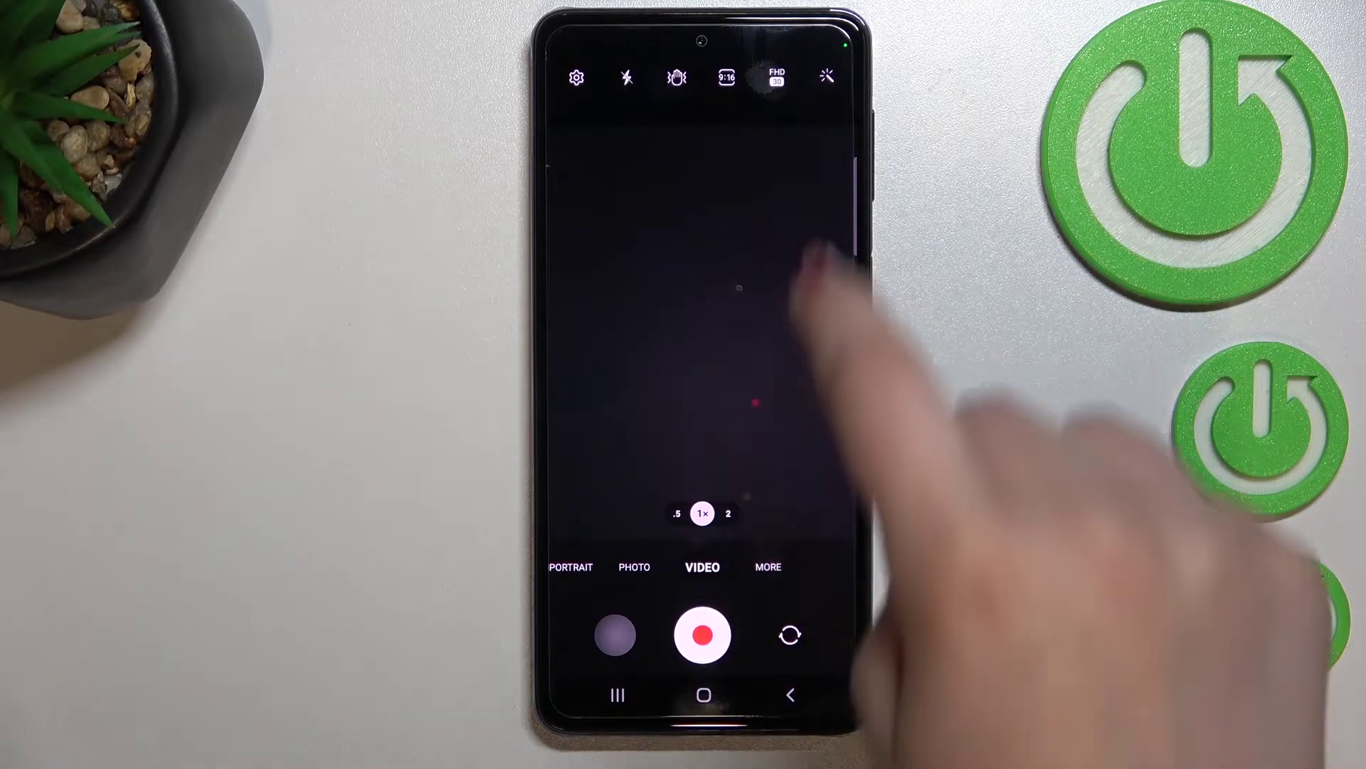
pyautogui.click(777, 77)
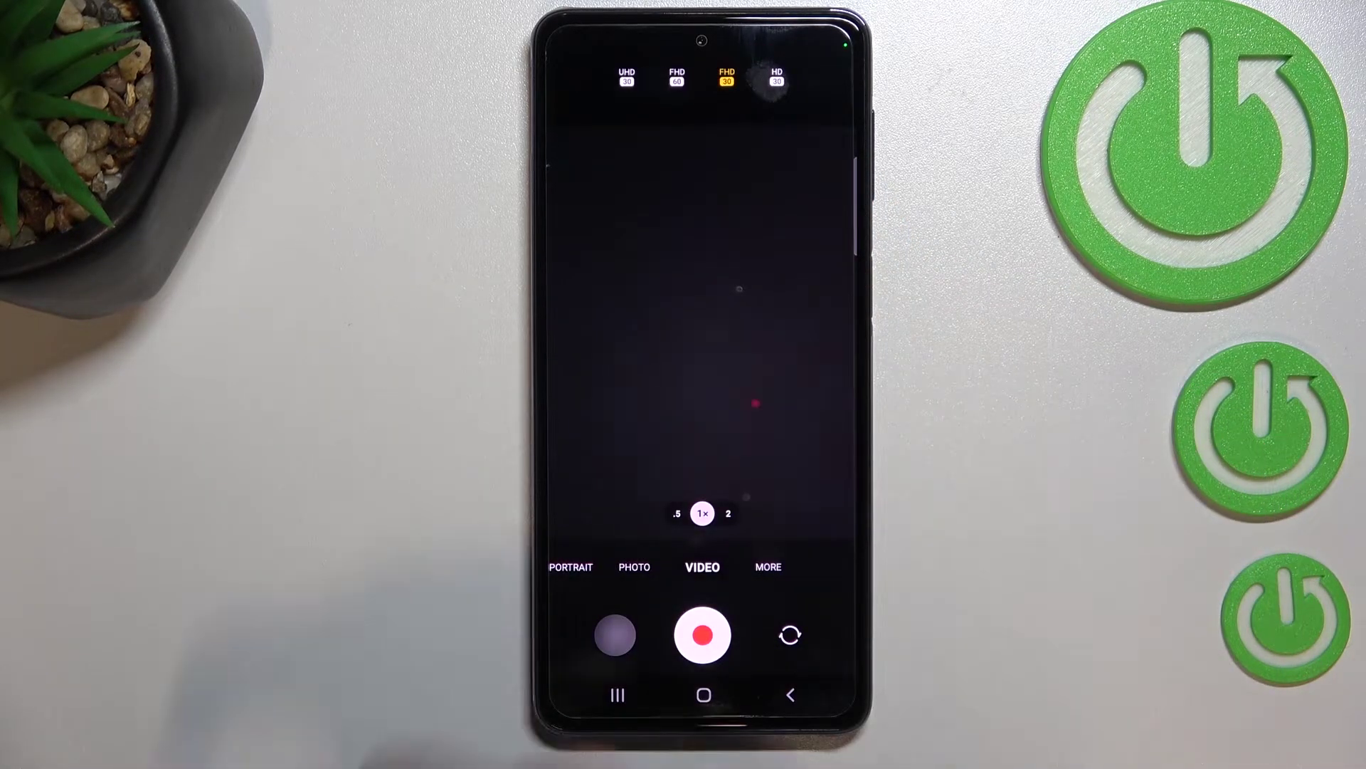
pyautogui.click(626, 77)
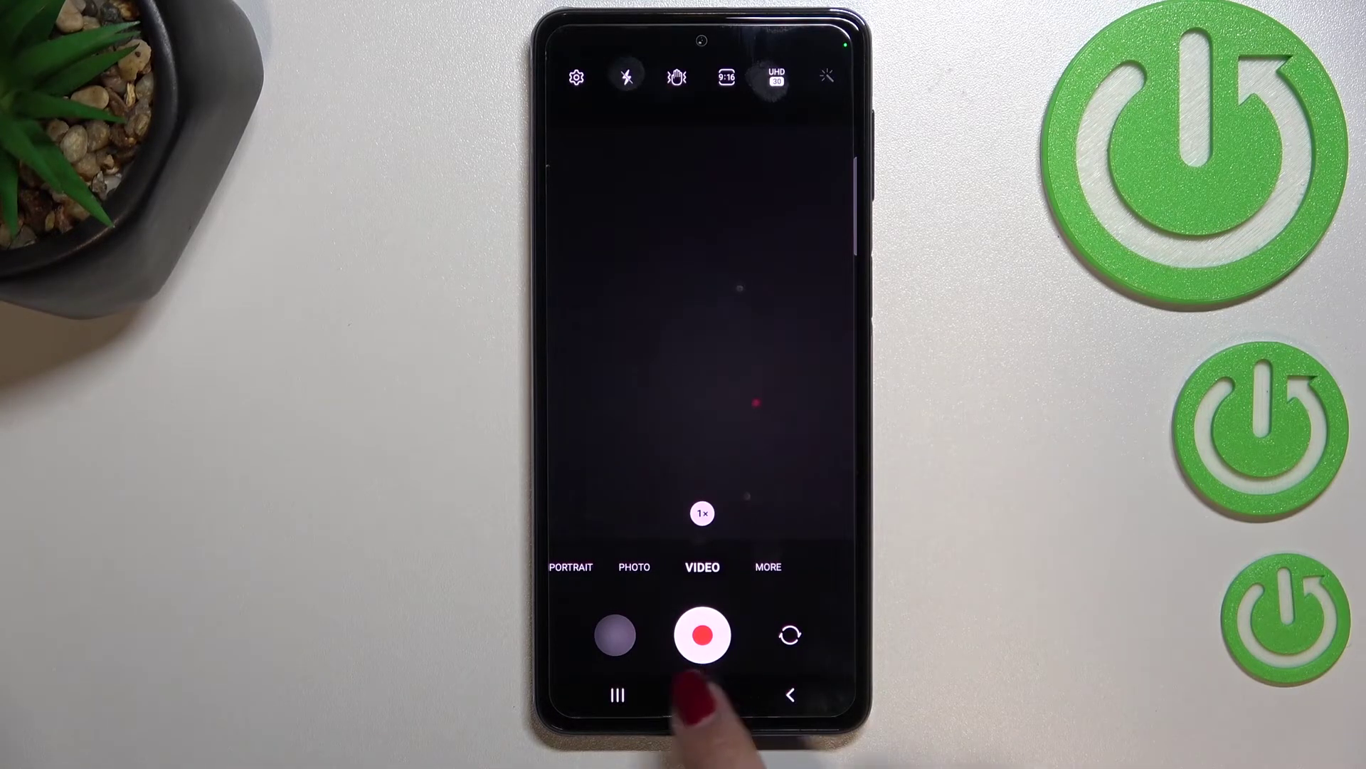
# Leave Samsung Camera for the Android home screen with the Home button.
pyautogui.click(703, 693)
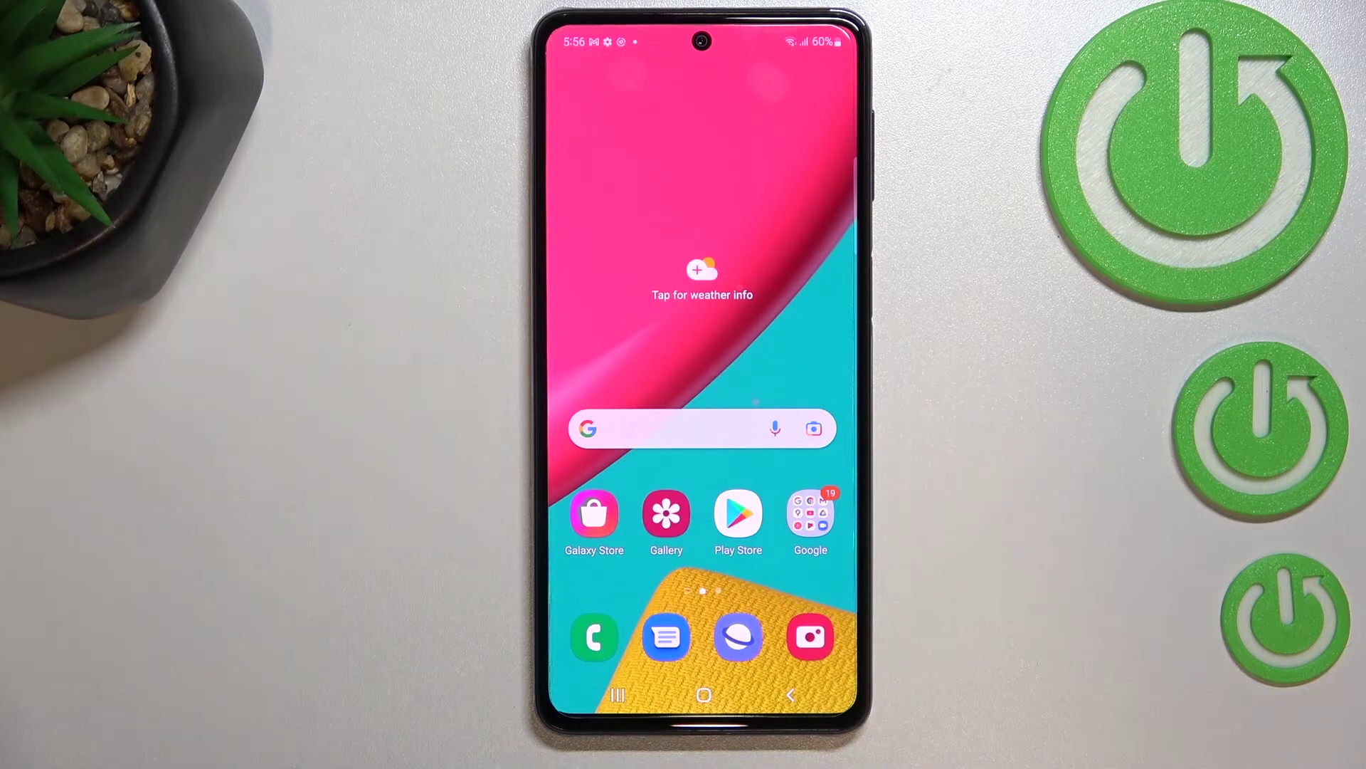